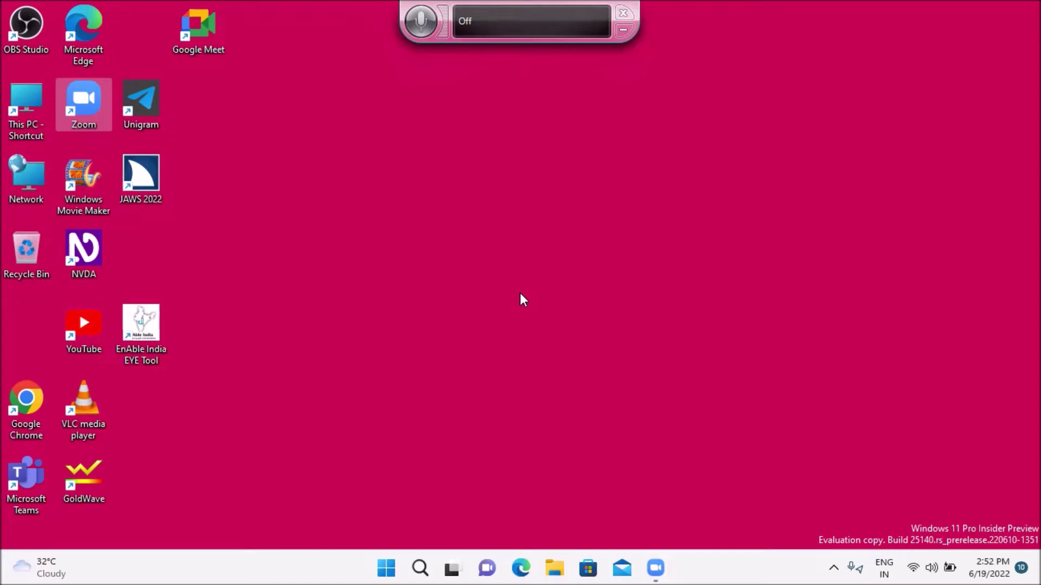
Find WhatsApp through the Windows search and launch the desktop app
key(super)
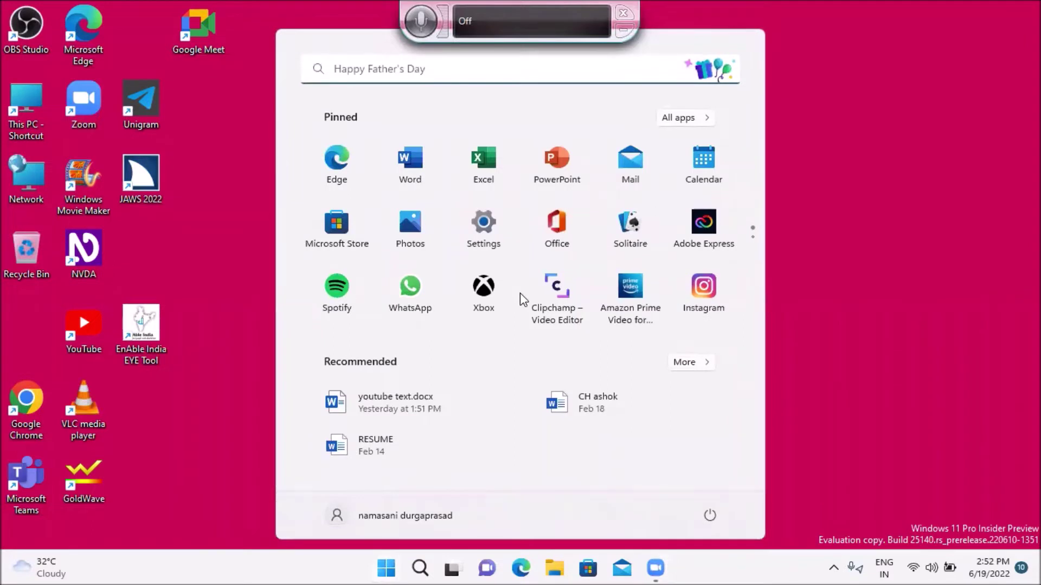
text(w)
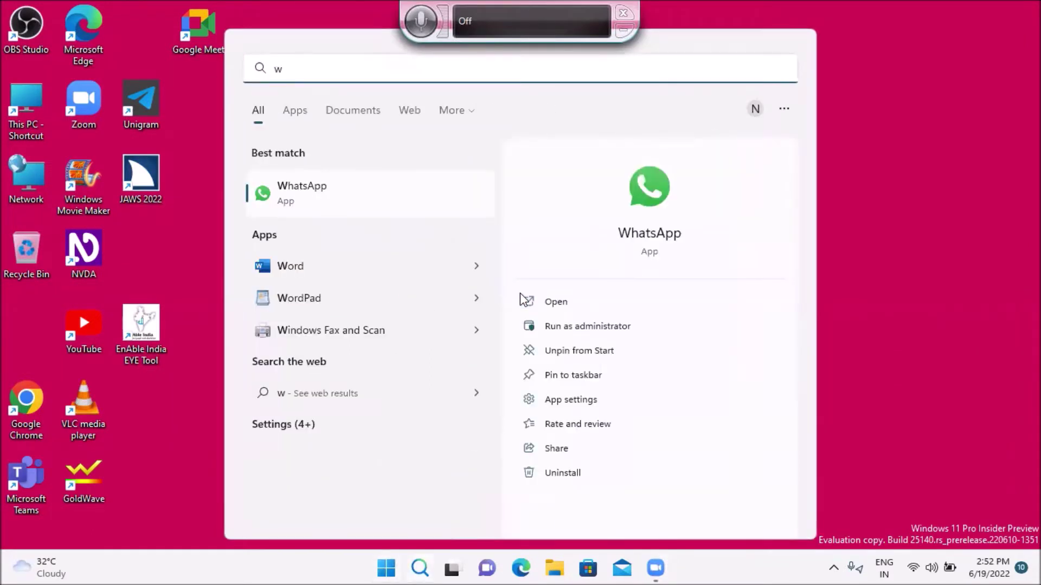
key(Return)
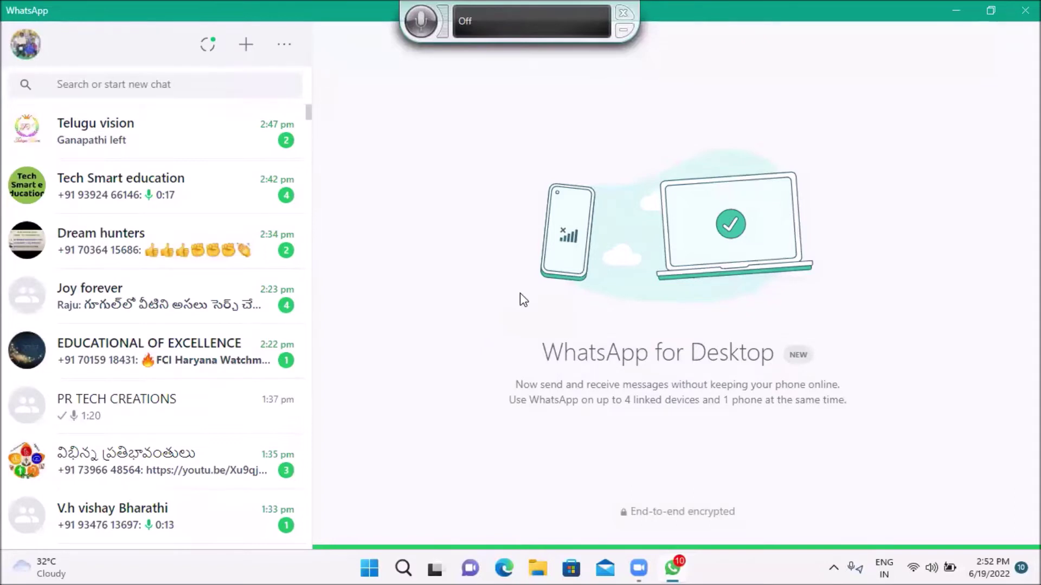
Open the WhatsApp settings from the chat list's additional options
key(Tab)
key(Tab)
key(Tab)
key(Return)
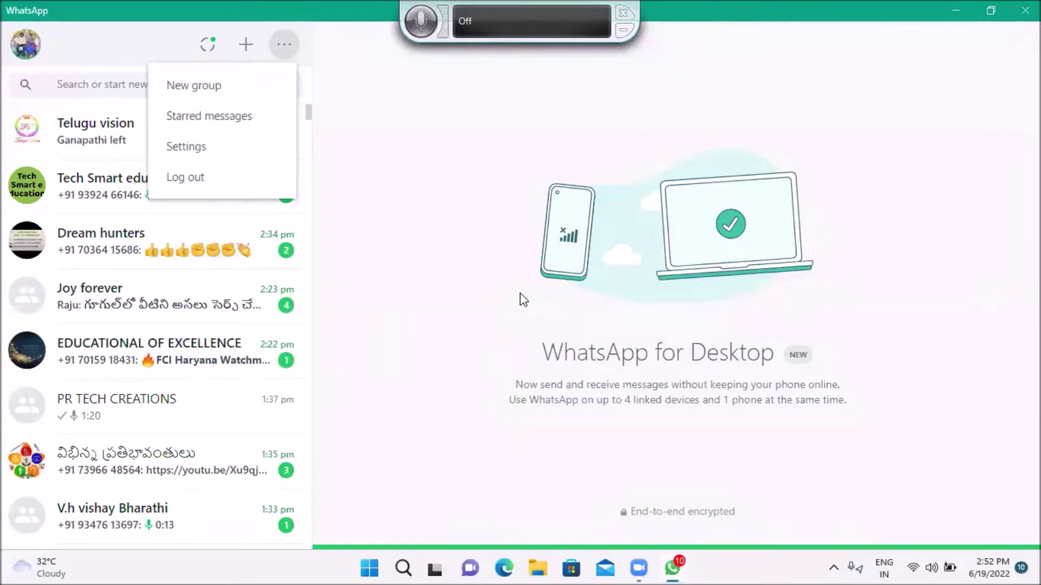
key(Down)
key(Down)
key(Return)
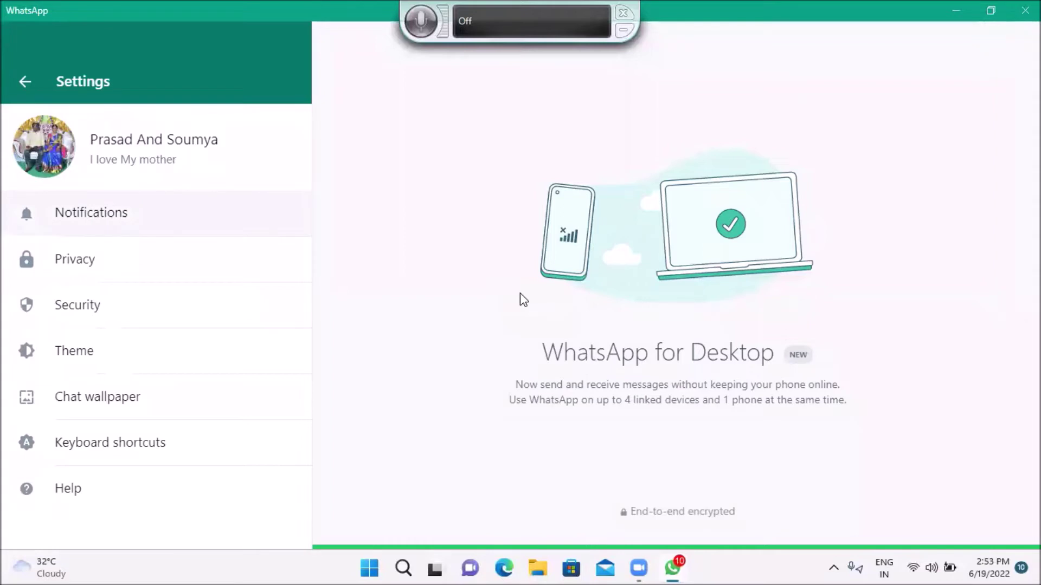
Change the WhatsApp theme to Dark and apply the choice
key(Down)
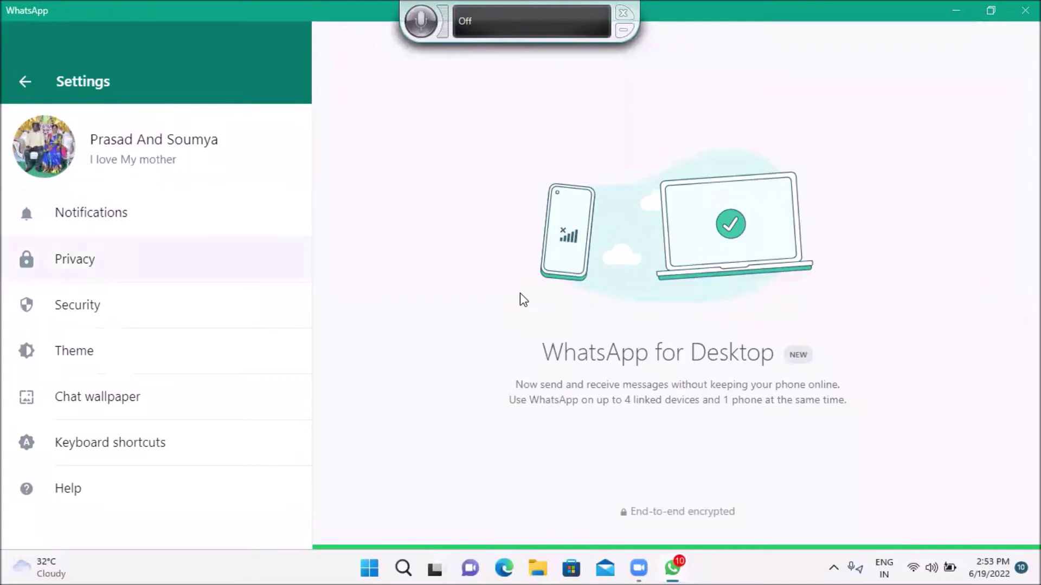
key(Down)
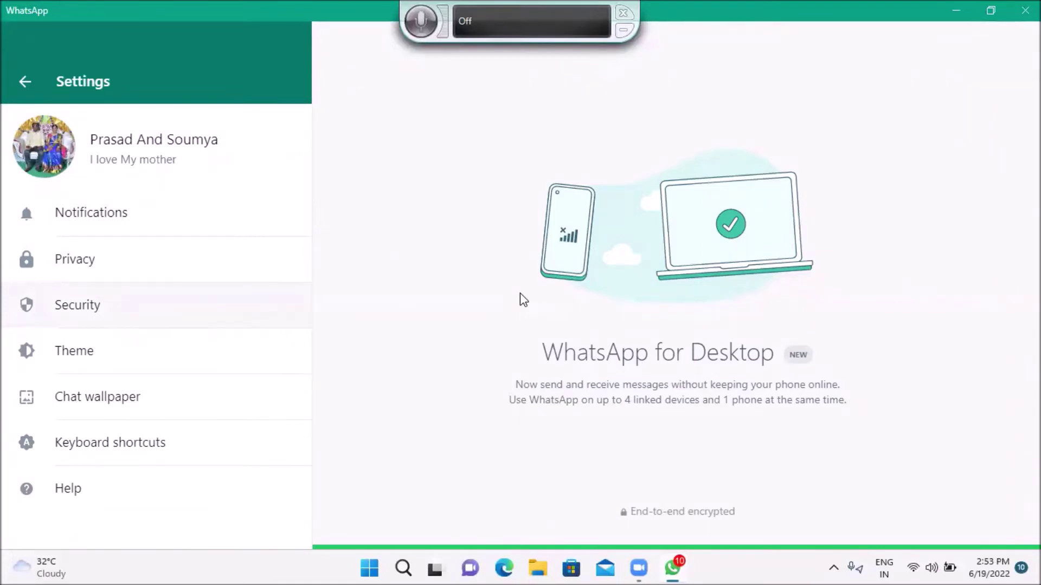
key(Down)
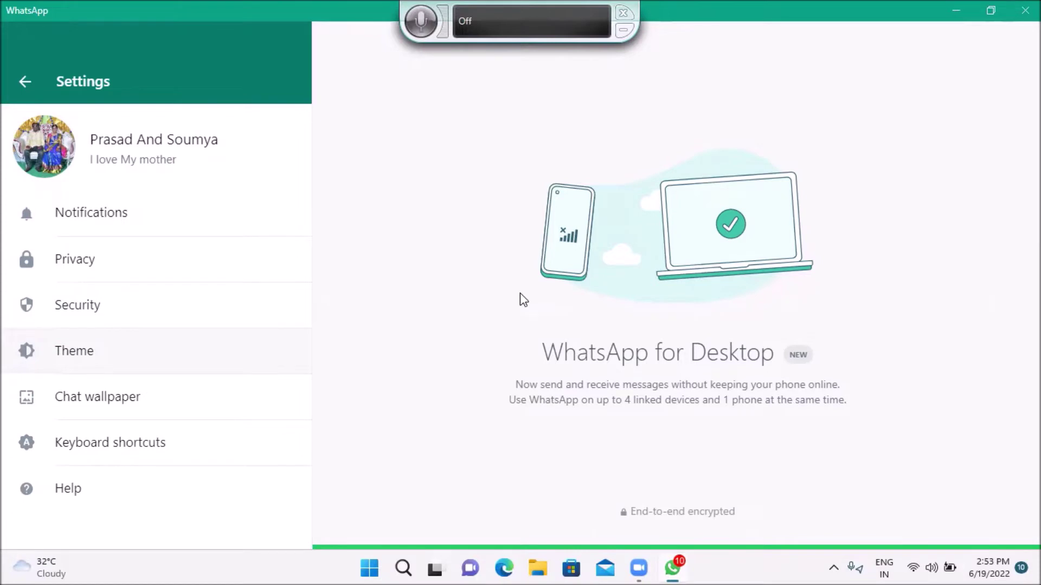
key(Return)
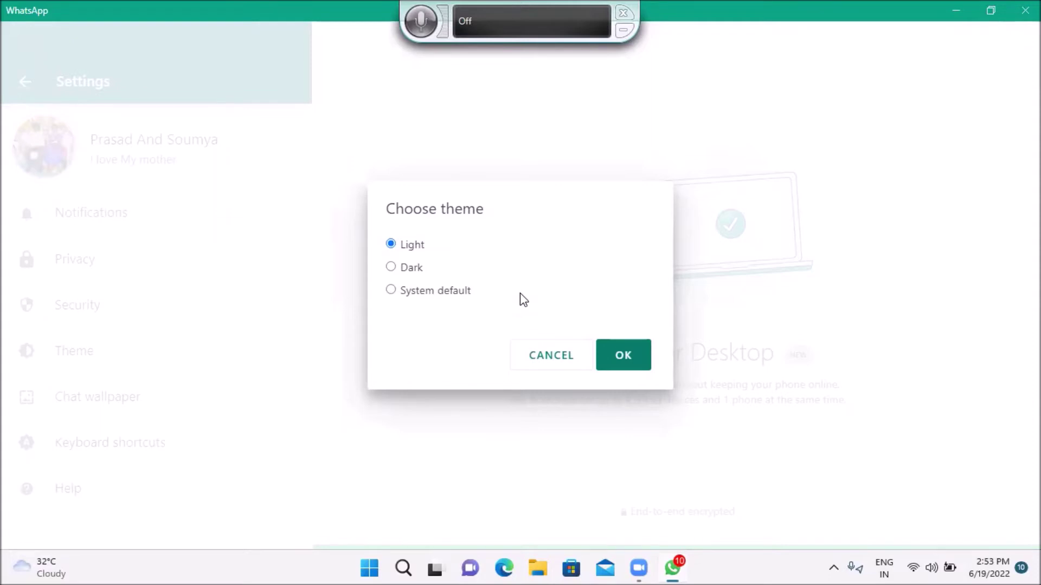
key(Tab)
key(Up)
key(Up)
key(Tab)
key(Tab)
key(shift+Tab)
key(space)
key(Tab)
key(Tab)
key(Return)
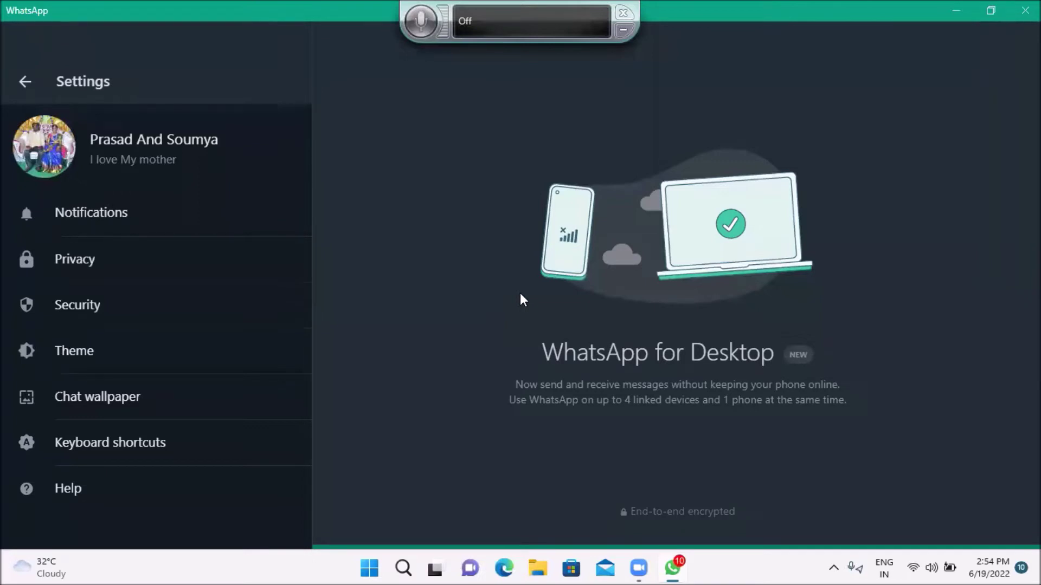
Set the chat wallpaper to the dark green swatch at the end of the first row, then return to the settings list
key(Down)
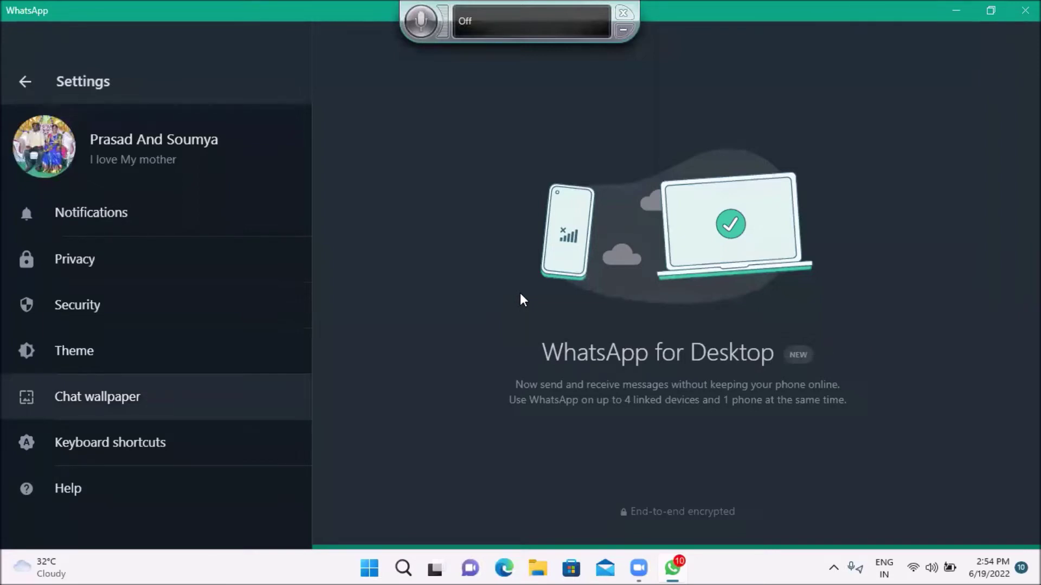
key(Return)
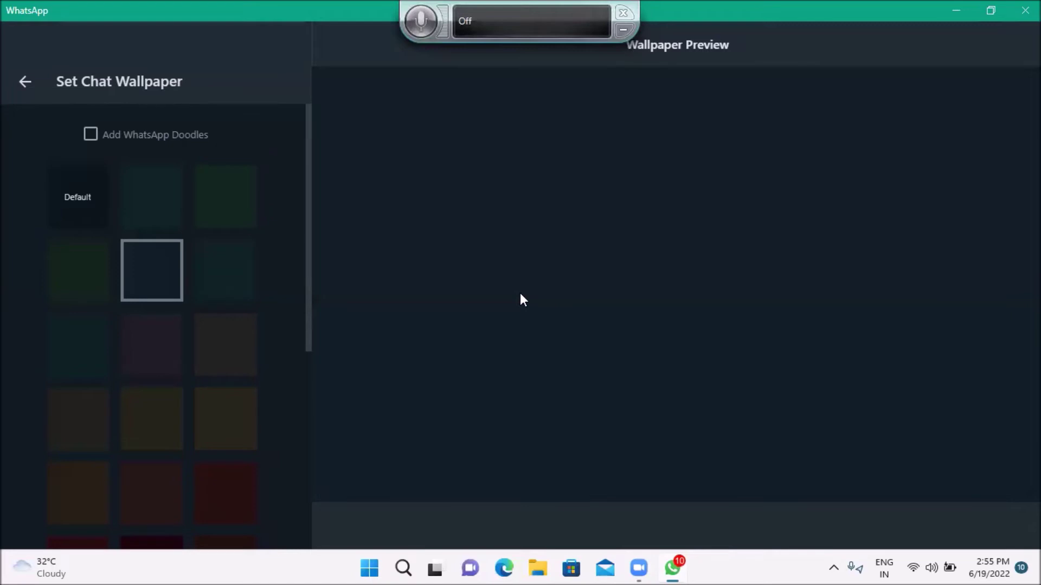
key(Up)
key(Right)
key(Return)
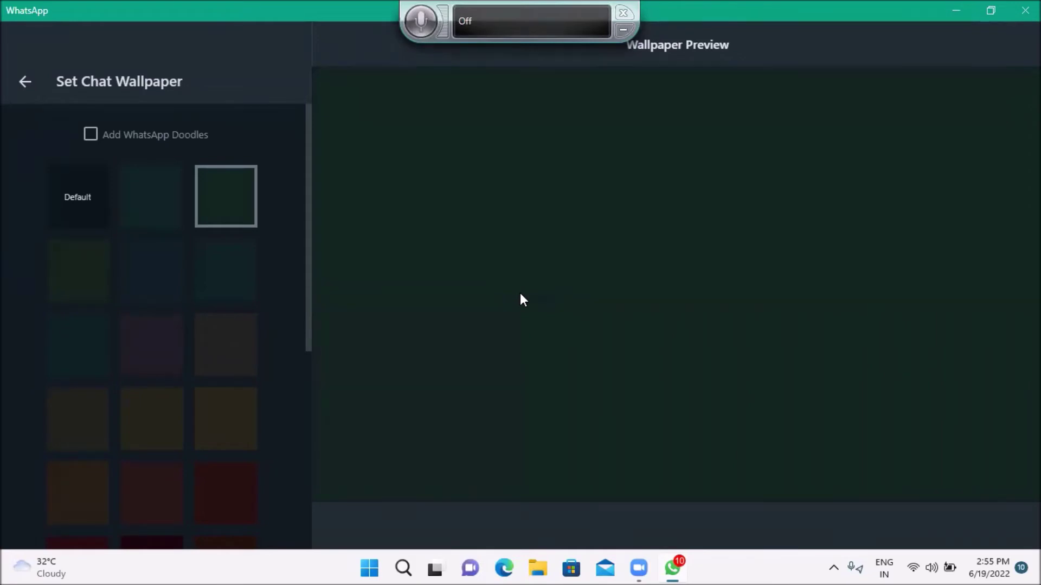
key(Up)
key(Escape)
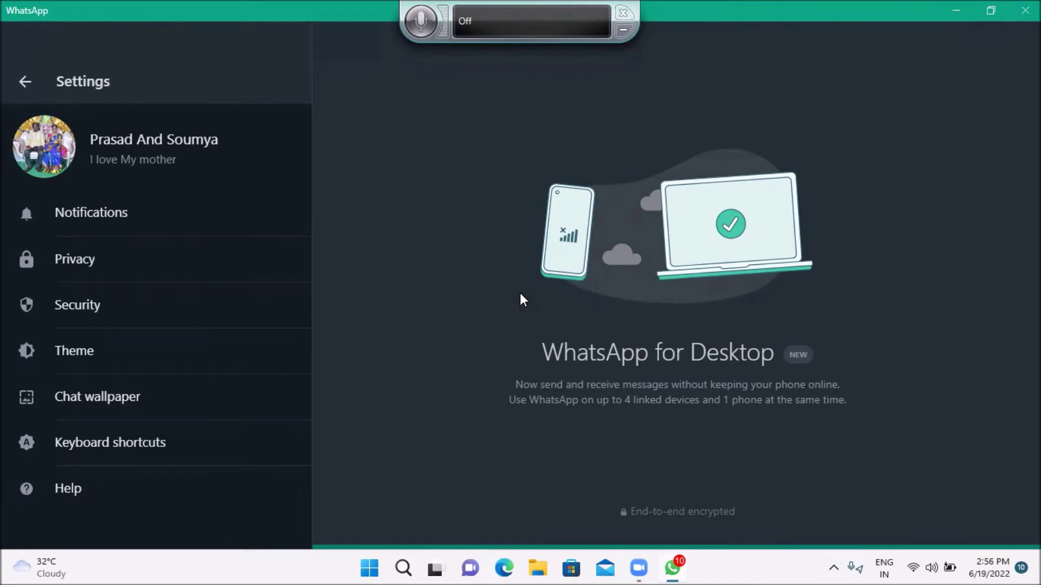
Open the keyboard shortcuts overview in the settings to review the available WhatsApp shortcuts
key(Down)
key(Down)
key(Down)
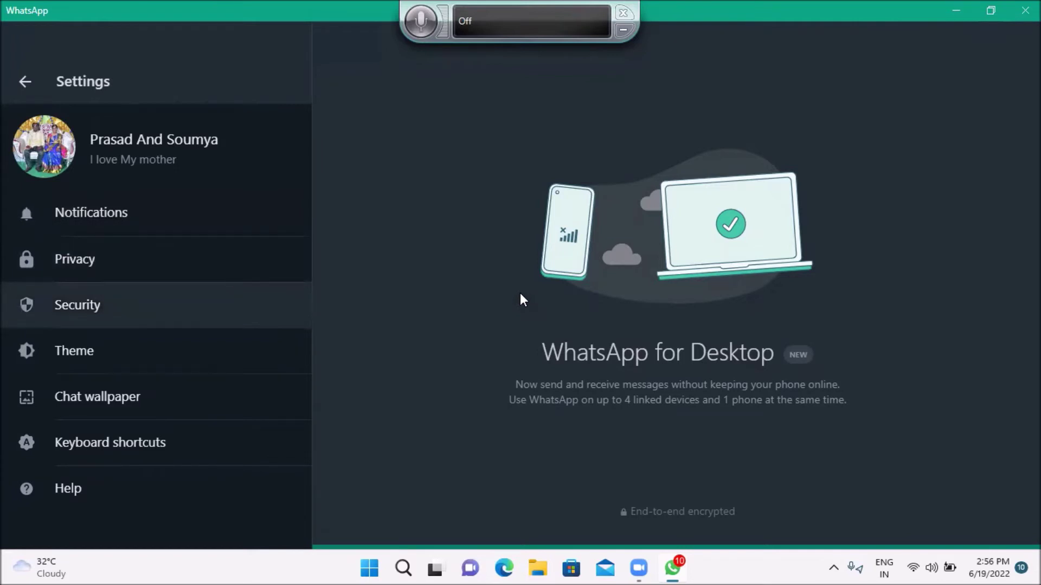
key(Down)
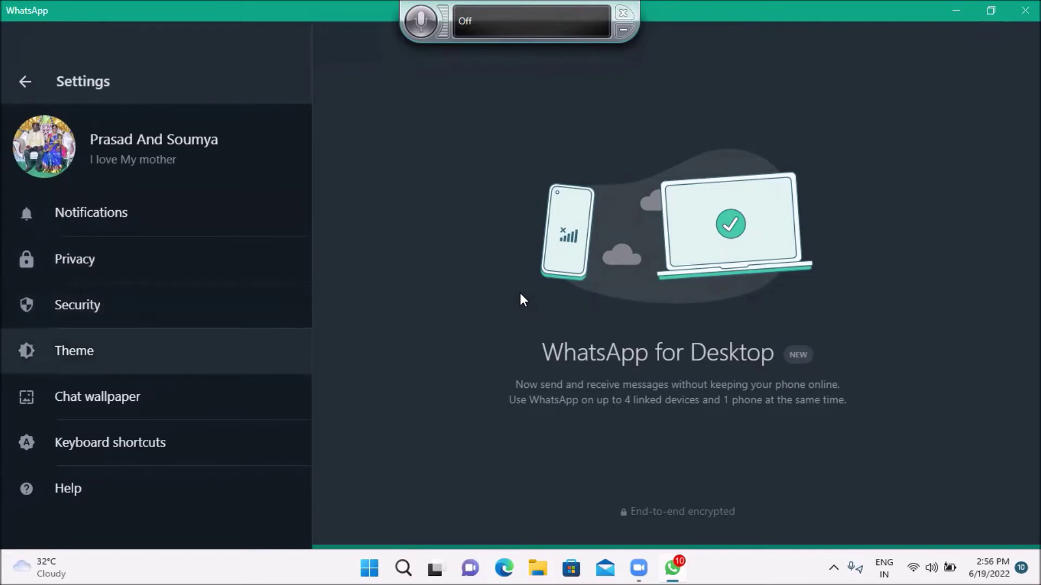
key(Down)
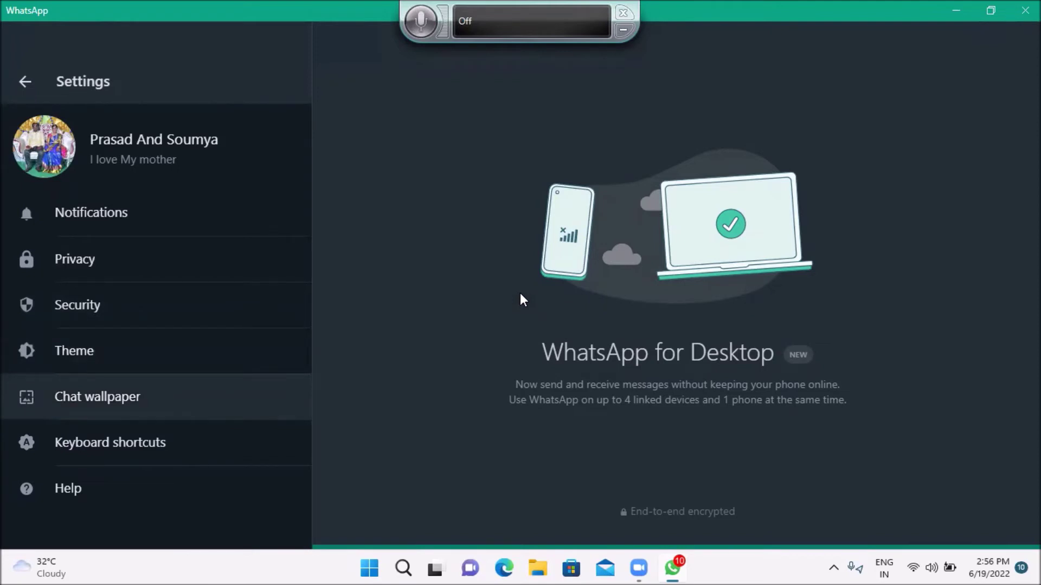
key(Down)
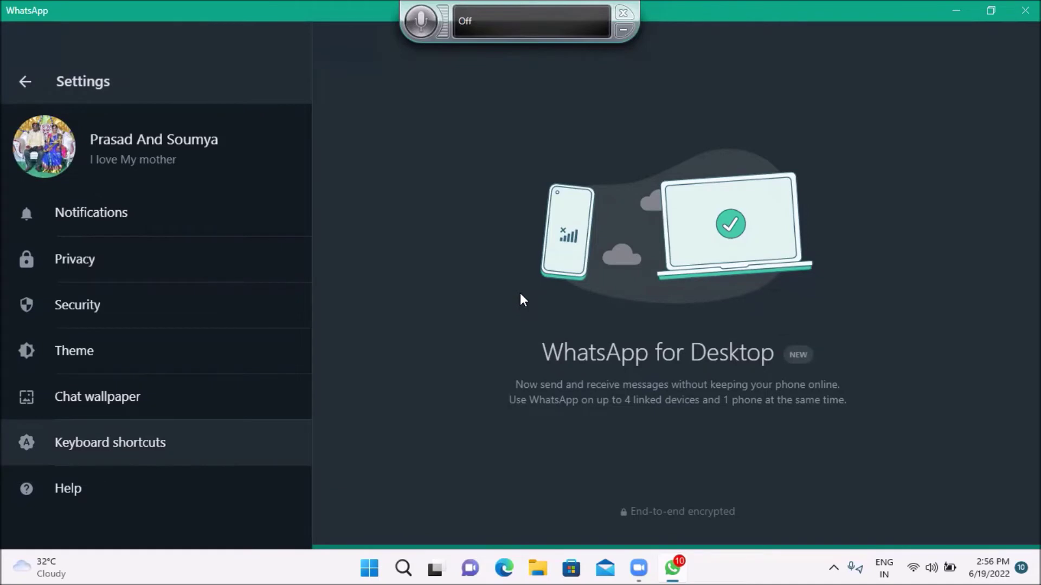
key(Up)
key(Down)
key(Return)
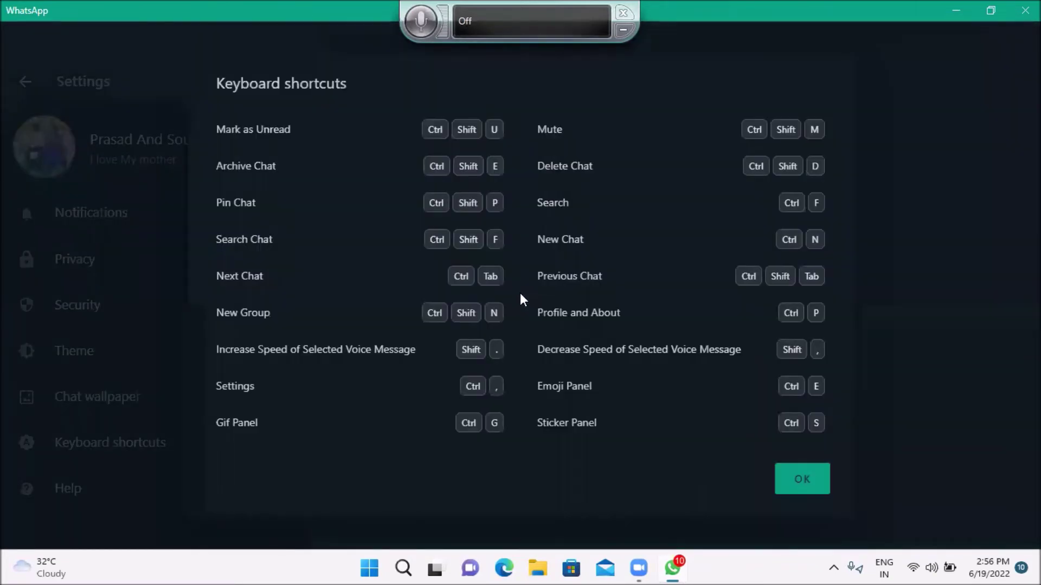